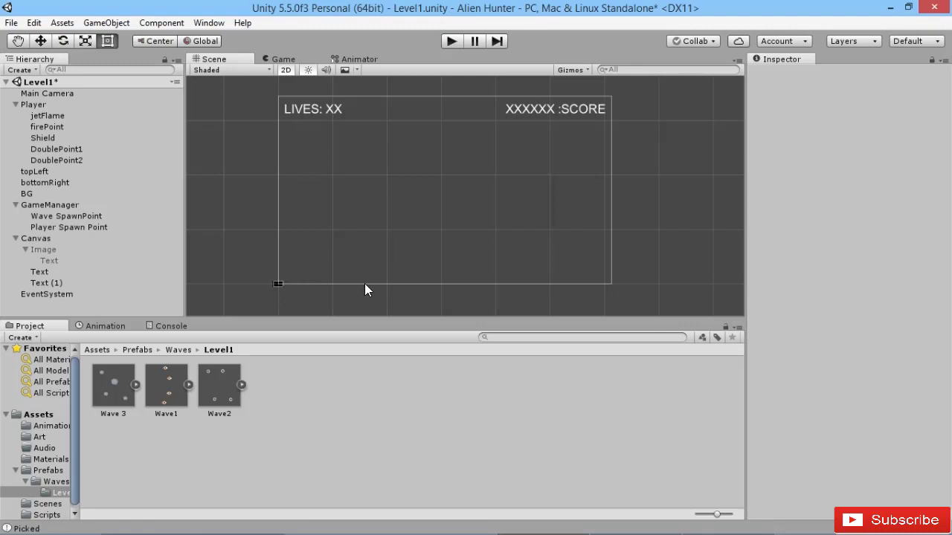
Frame the game's starfield background and the player ship in the scene for inspection.
{"action": "scroll", "coordinate": [363, 276], "scroll_direction": "up", "scroll_amount": 4}
{"action": "scroll", "coordinate": [421, 180], "scroll_direction": "up", "scroll_amount": 1}
{"action": "scroll", "coordinate": [391, 234], "scroll_direction": "up", "scroll_amount": 2}
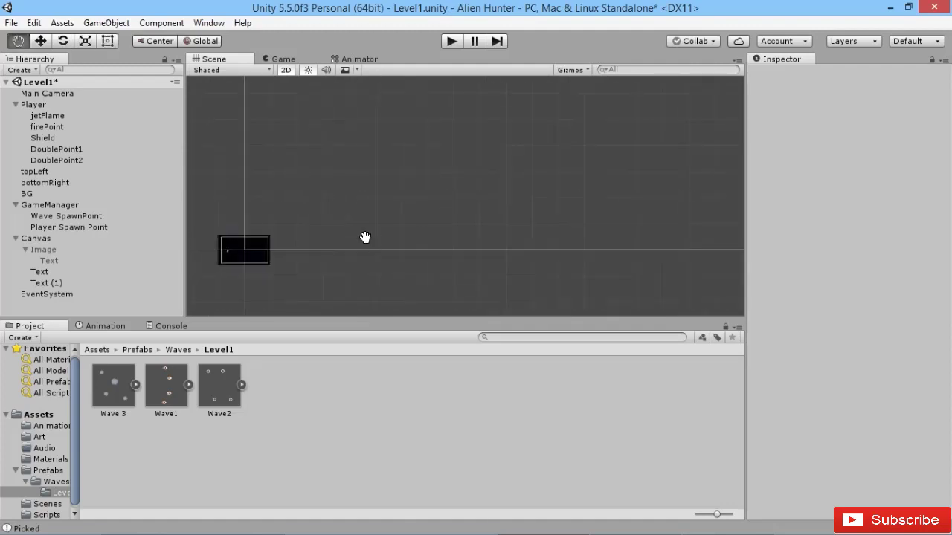
{"action": "middle_click_drag", "start_coordinate": [365, 236], "coordinate": [559, 180]}
{"action": "scroll", "coordinate": [558, 181], "scroll_direction": "up", "scroll_amount": 3}
{"action": "scroll", "coordinate": [660, 142], "scroll_direction": "up", "scroll_amount": 2}
{"action": "middle_click_drag", "start_coordinate": [661, 142], "coordinate": [486, 238]}
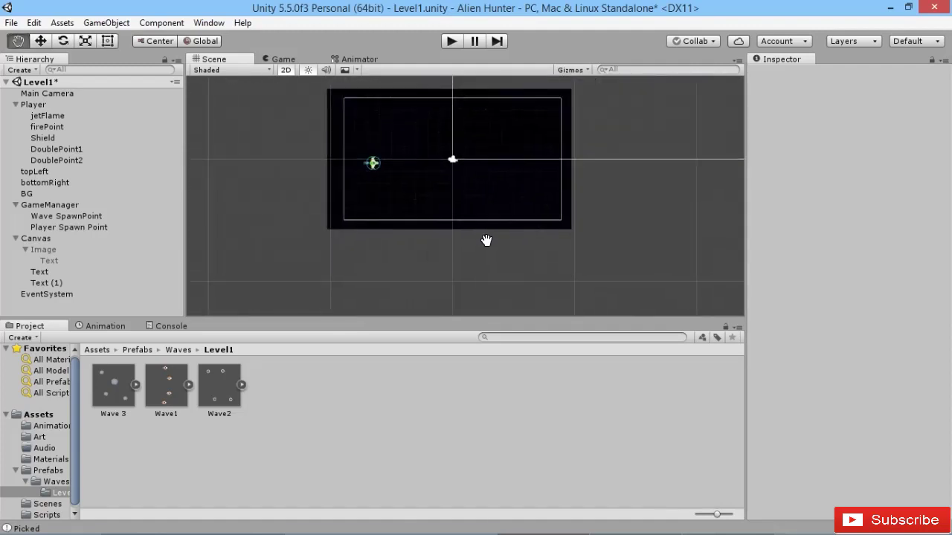
{"action": "scroll", "coordinate": [484, 195], "scroll_direction": "up", "scroll_amount": 3}
{"action": "middle_click_drag", "start_coordinate": [484, 196], "coordinate": [503, 240]}
{"action": "scroll", "coordinate": [506, 211], "scroll_direction": "down", "scroll_amount": 1}
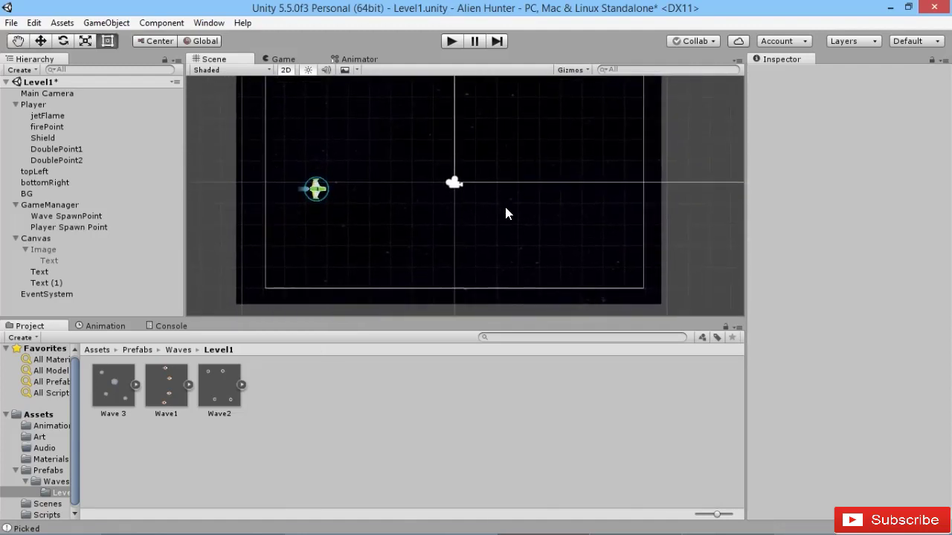
{"action": "scroll", "coordinate": [503, 204], "scroll_direction": "down", "scroll_amount": 1}
{"action": "middle_click_drag", "start_coordinate": [511, 173], "coordinate": [514, 170]}
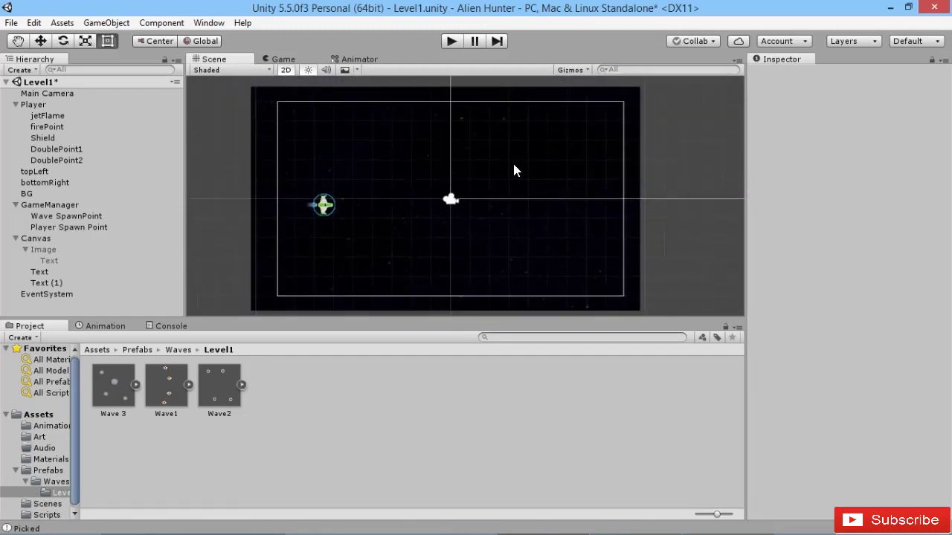
Import the Music and Sound Effects folders from Alien Hunter Resources into the project's Audio folder and open the imported Music folder.
{"action": "left_click", "coordinate": [44, 447]}
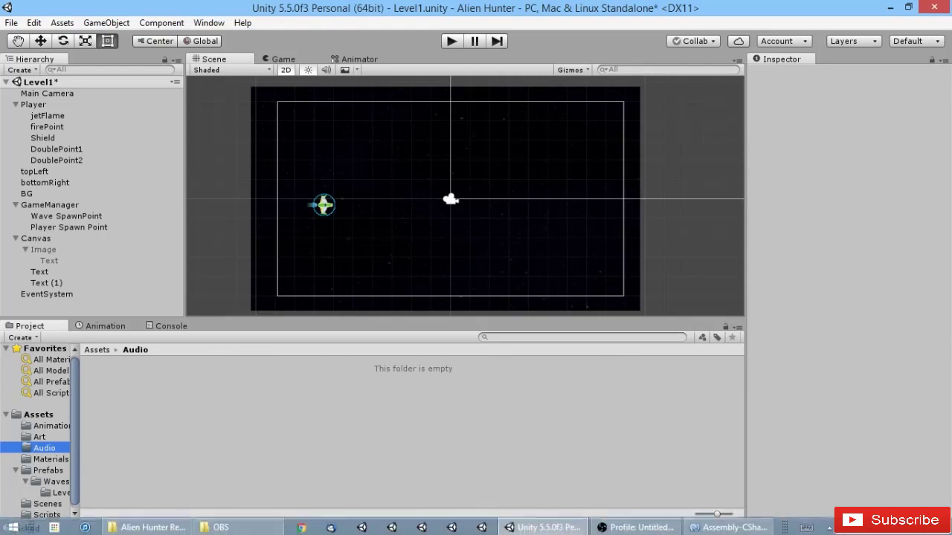
{"action": "left_click", "coordinate": [145, 524]}
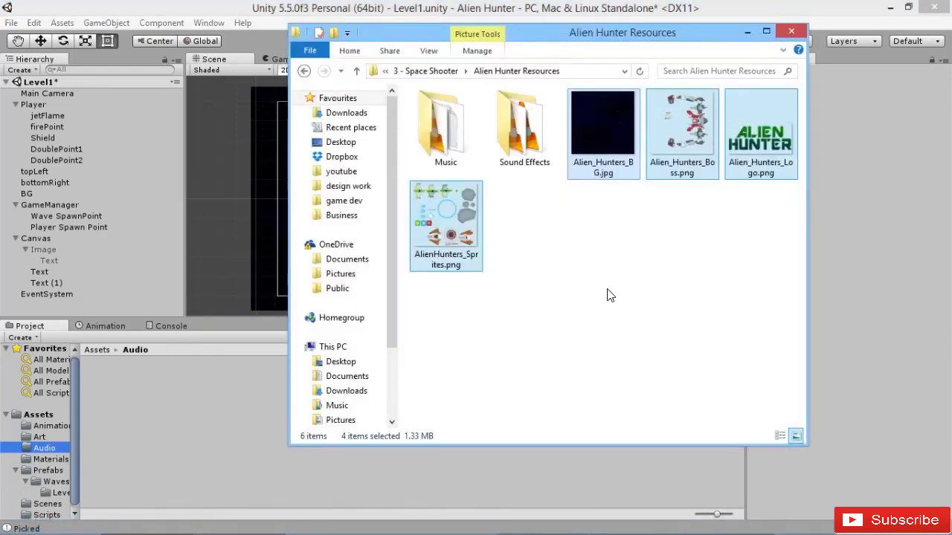
{"action": "left_click", "coordinate": [543, 145]}
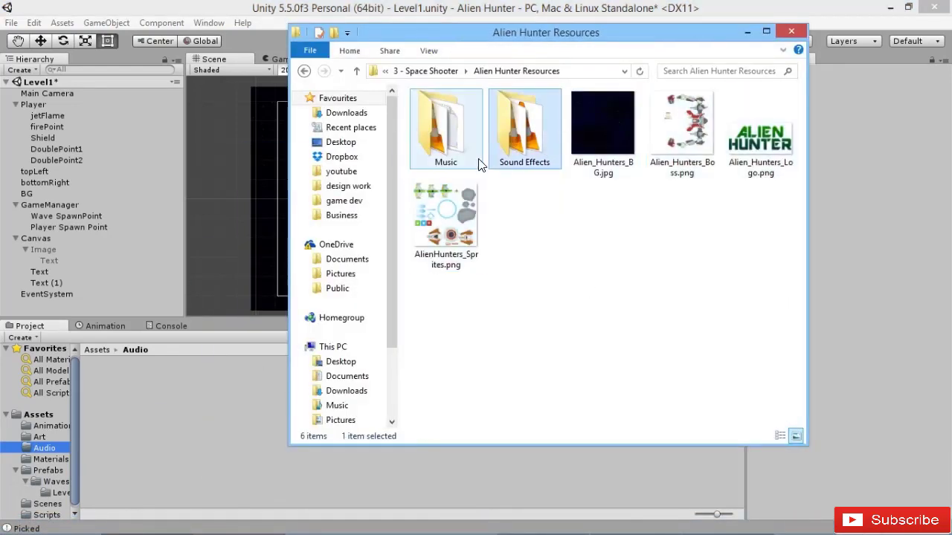
{"action": "left_click", "coordinate": [479, 133], "text": "ctrl"}
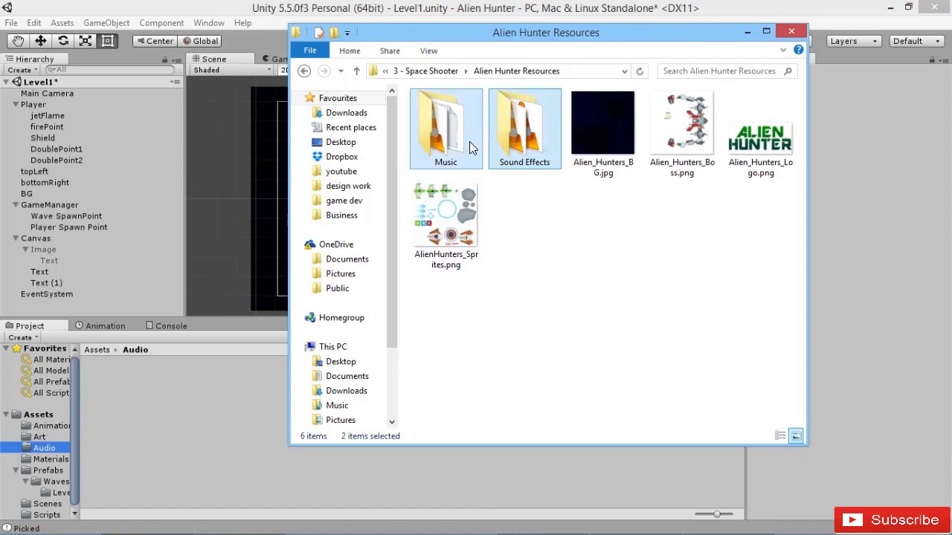
{"action": "left_click_drag", "start_coordinate": [469, 142], "coordinate": [141, 437]}
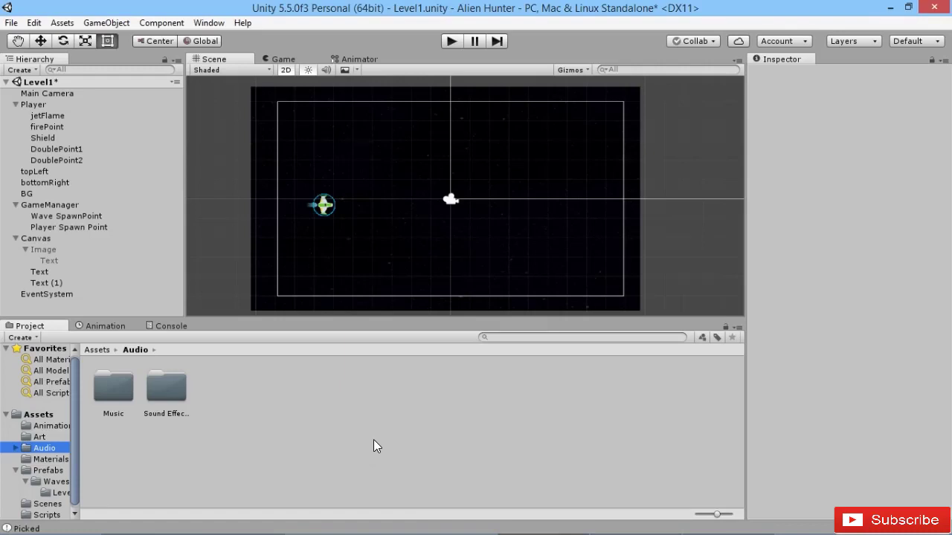
{"action": "double_click", "coordinate": [121, 400]}
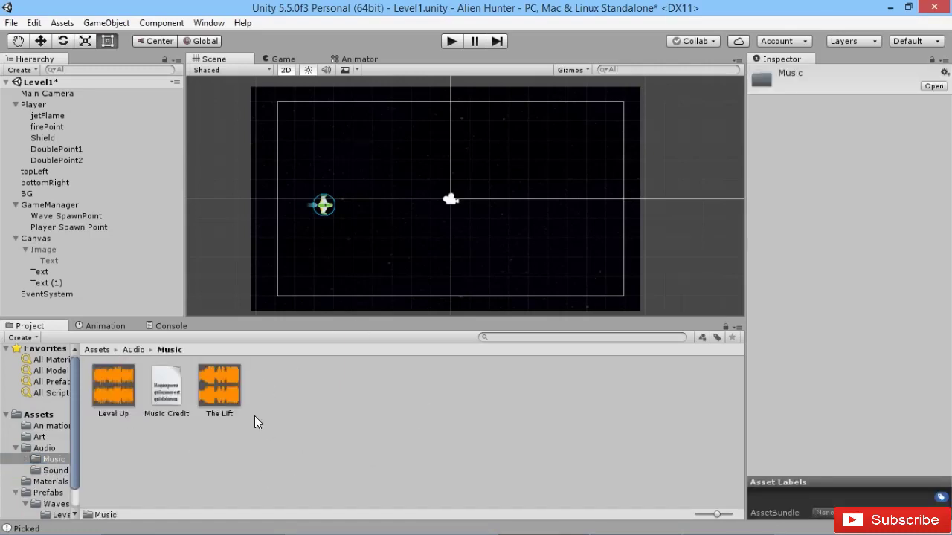
Add The Lift music track to the scene as an audio source and enable looping on it.
{"action": "left_click", "coordinate": [232, 418]}
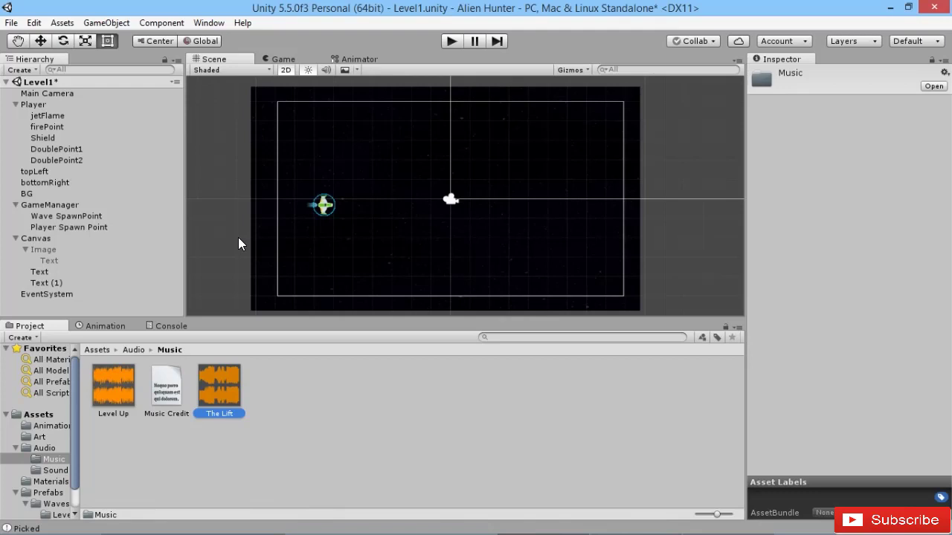
{"action": "left_click_drag", "start_coordinate": [237, 244], "coordinate": [238, 242]}
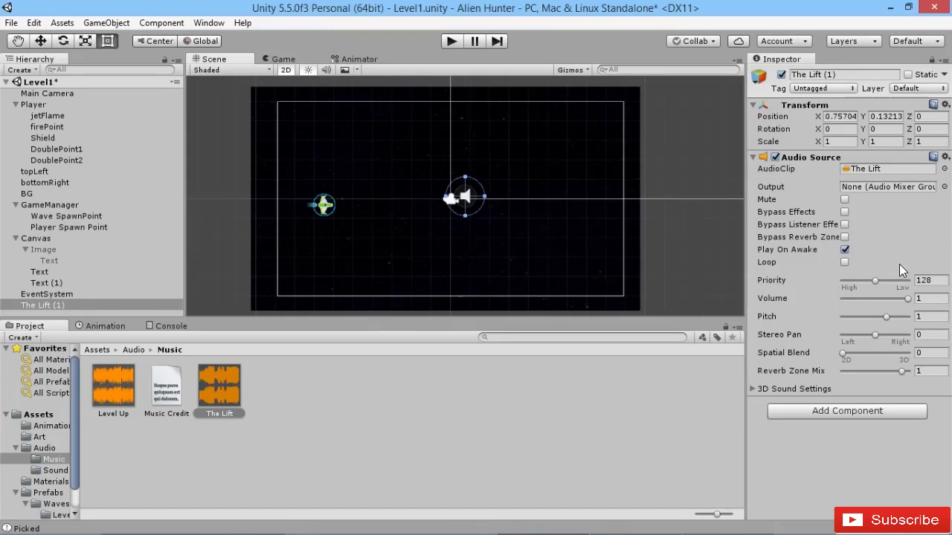
{"action": "left_click", "coordinate": [844, 262]}
Move The Lift audio source outside the background's upper-left corner, to about X -11.16, Y 5.03, and keep it selected.
{"action": "key", "text": "w"}
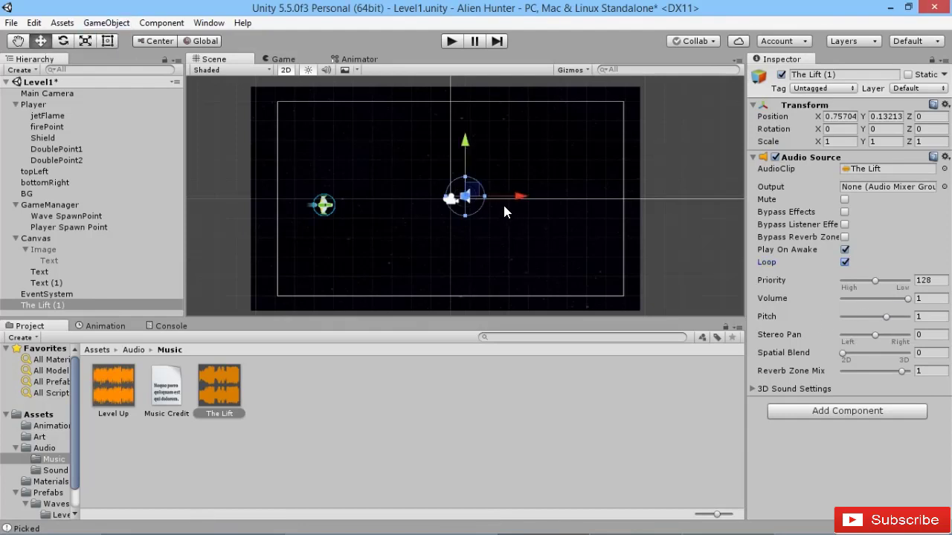
{"action": "left_click_drag", "start_coordinate": [474, 194], "coordinate": [259, 96]}
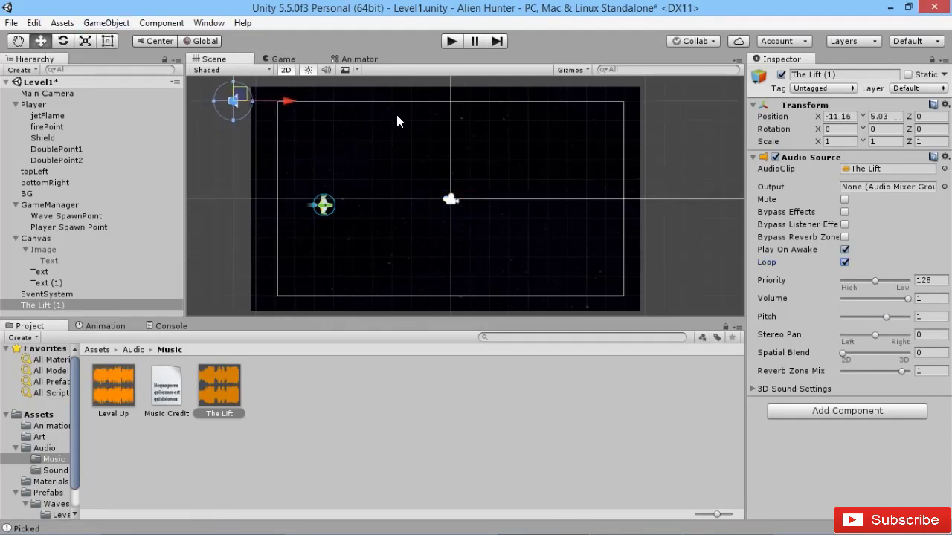
{"action": "left_click", "coordinate": [256, 232]}
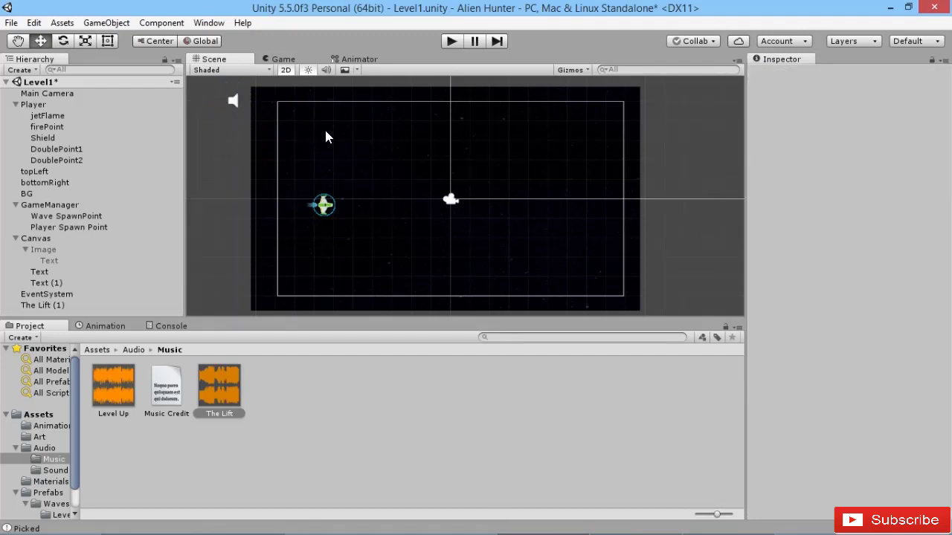
{"action": "left_click", "coordinate": [233, 100]}
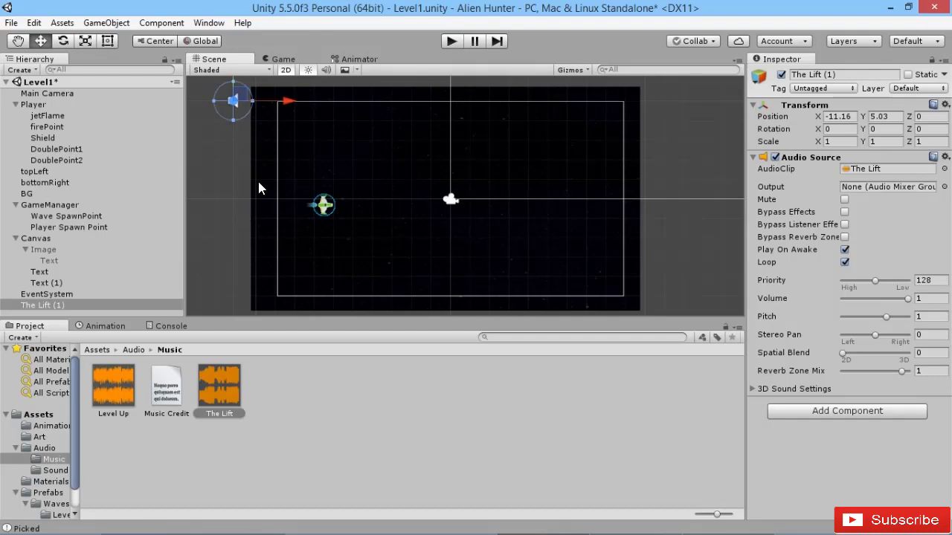
Play-test the level with The Lift as background music, flying and shooting through the enemy and asteroid waves, and stop the game.
{"action": "left_click", "coordinate": [452, 40]}
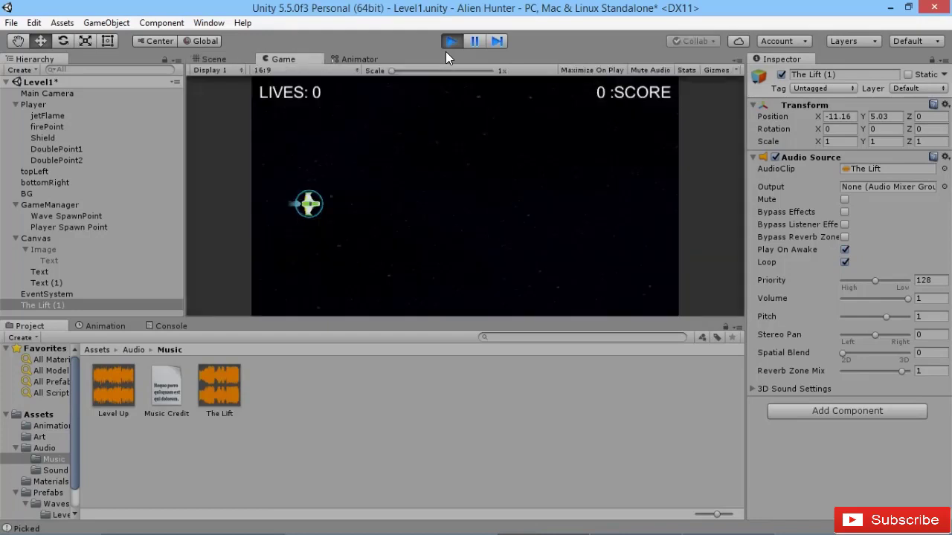
{"action": "key", "text": "Right"}
{"action": "key", "text": "Up"}
{"action": "key", "text": "Down"}
{"action": "key", "text": "Left"}
{"action": "key", "text": "space"}
{"action": "key", "text": "space"}
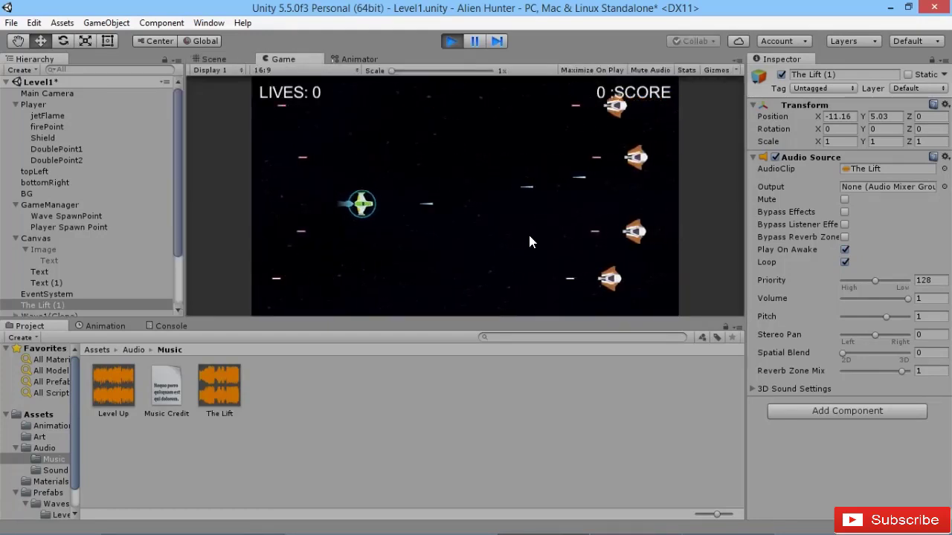
{"action": "key", "text": "Up"}
{"action": "key", "text": "Down"}
{"action": "key", "text": "space"}
{"action": "key", "text": "space"}
{"action": "key", "text": "space"}
{"action": "key", "text": "space"}
{"action": "key", "text": "space"}
{"action": "key", "text": "Down"}
{"action": "key", "text": "space"}
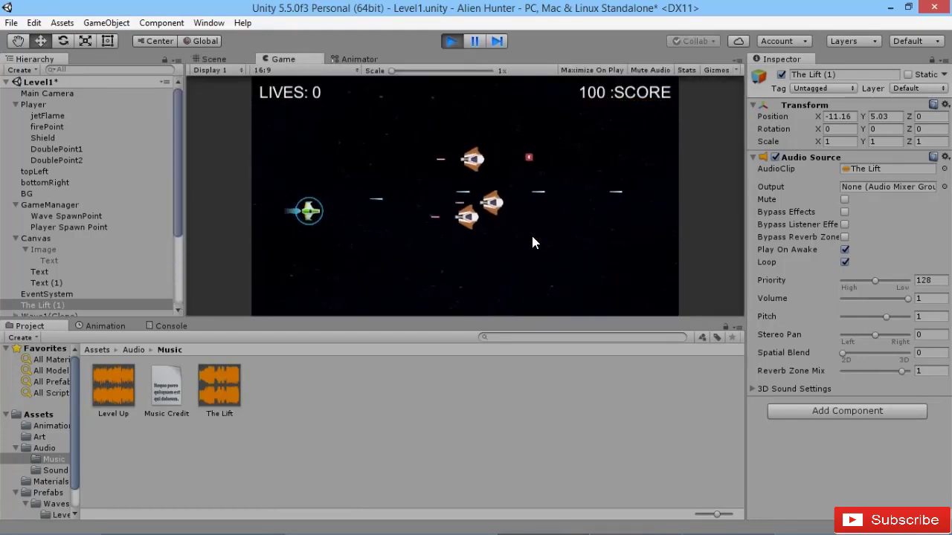
{"action": "key", "text": "space"}
{"action": "key", "text": "space"}
{"action": "key", "text": "Right"}
{"action": "key", "text": "space"}
{"action": "key", "text": "space"}
{"action": "key", "text": "Right"}
{"action": "key", "text": "Up"}
{"action": "key", "text": "space"}
{"action": "key", "text": "space"}
{"action": "key", "text": "Left"}
{"action": "key", "text": "space"}
{"action": "key", "text": "space"}
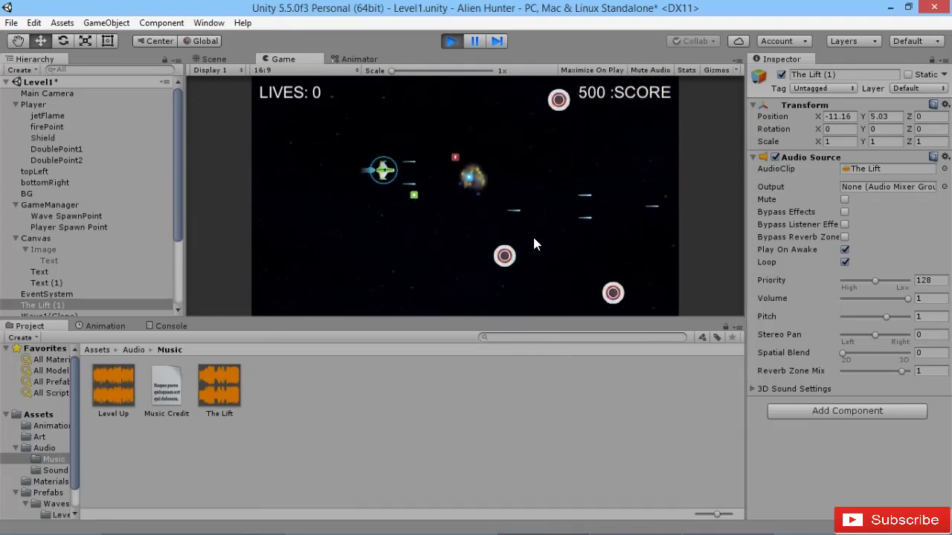
{"action": "key", "text": "Down"}
{"action": "key", "text": "space"}
{"action": "key", "text": "space"}
{"action": "key", "text": "space"}
{"action": "key", "text": "space"}
{"action": "key", "text": "space"}
{"action": "key", "text": "Right"}
{"action": "key", "text": "Up"}
{"action": "key", "text": "space"}
{"action": "key", "text": "space"}
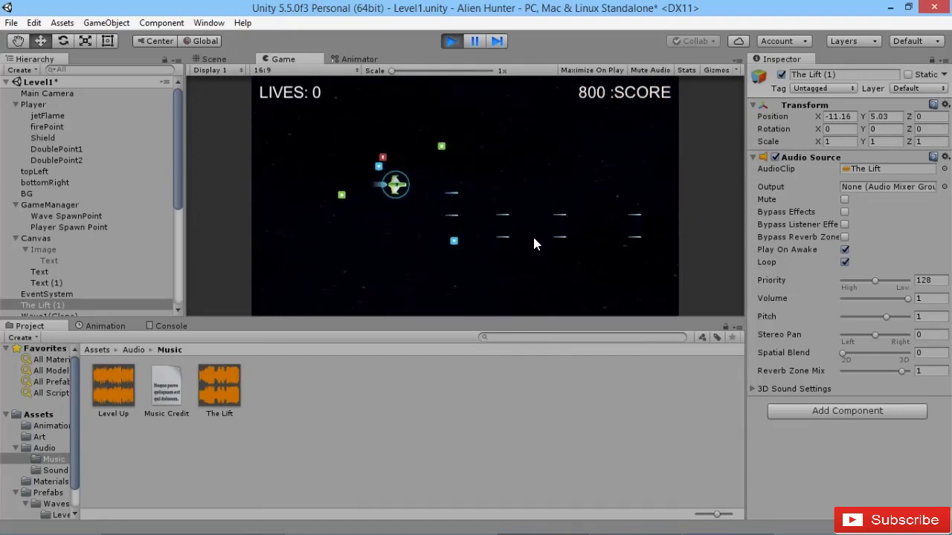
{"action": "key", "text": "space"}
{"action": "key", "text": "space"}
{"action": "key", "text": "space"}
{"action": "key", "text": "Left"}
{"action": "key", "text": "Down"}
{"action": "key", "text": "space"}
{"action": "key", "text": "space"}
{"action": "key", "text": "space"}
{"action": "key", "text": "Down"}
{"action": "key", "text": "Right"}
{"action": "key", "text": "space"}
{"action": "key", "text": "space"}
{"action": "key", "text": "Left"}
{"action": "key", "text": "Up"}
{"action": "key", "text": "space"}
{"action": "key", "text": "space"}
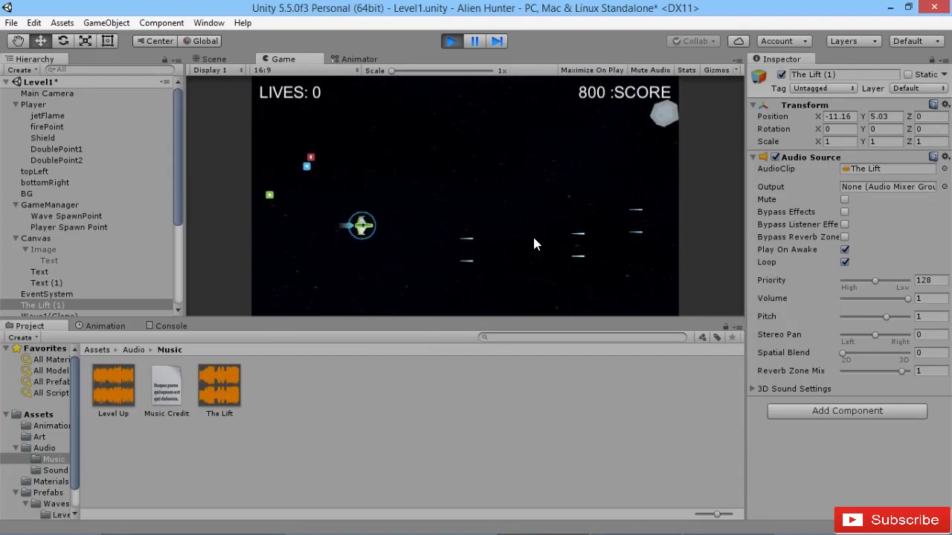
{"action": "key", "text": "space"}
{"action": "key", "text": "space"}
{"action": "key", "text": "space"}
{"action": "key", "text": "space"}
{"action": "key", "text": "Down"}
{"action": "key", "text": "Right"}
{"action": "key", "text": "space"}
{"action": "key", "text": "Left"}
{"action": "key", "text": "space"}
{"action": "key", "text": "space"}
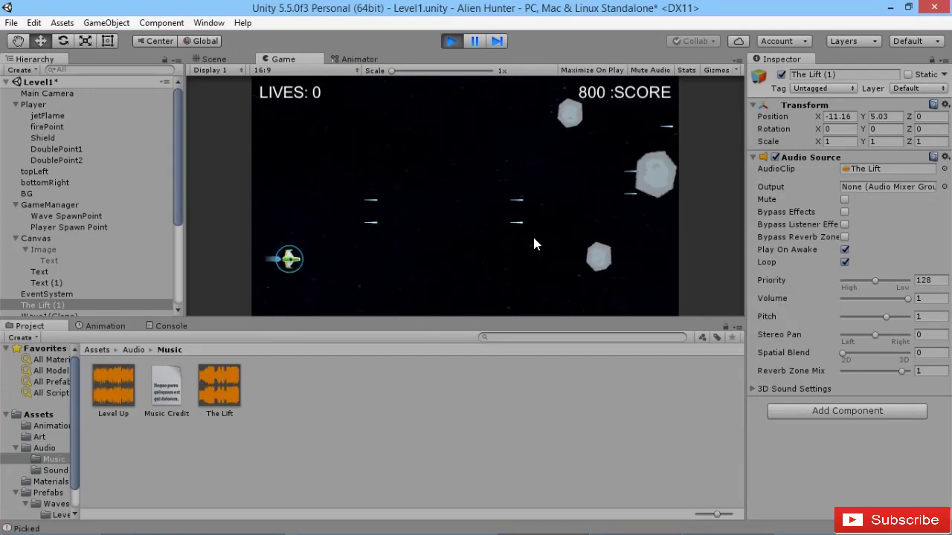
{"action": "key", "text": "Right"}
{"action": "key", "text": "Up"}
{"action": "key", "text": "space"}
{"action": "key", "text": "space"}
{"action": "key", "text": "space"}
{"action": "key", "text": "space"}
{"action": "key", "text": "space"}
{"action": "key", "text": "Left"}
{"action": "key", "text": "space"}
{"action": "key", "text": "Down"}
{"action": "key", "text": "space"}
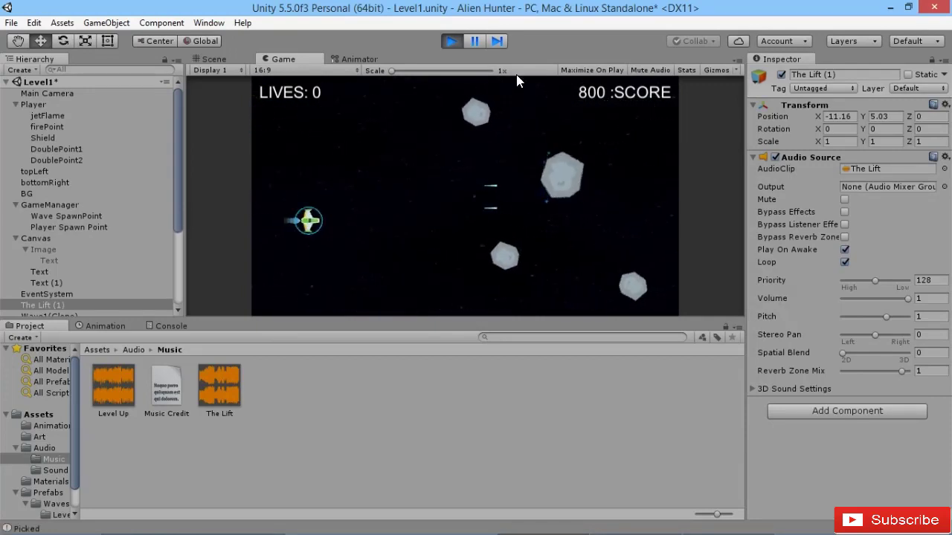
{"action": "left_click", "coordinate": [453, 42]}
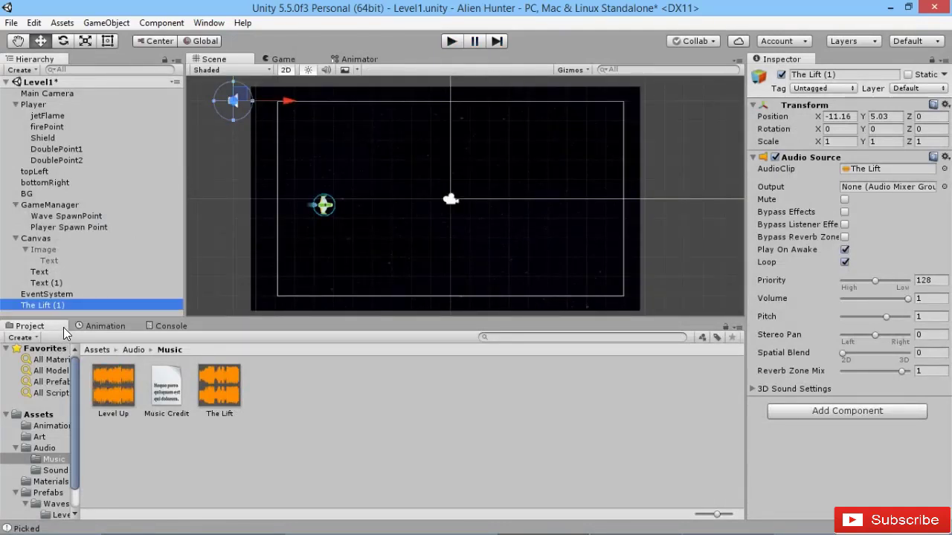
Delete The Lift audio source from the scene and add the Level Up music track in its place.
{"action": "key", "text": "Delete"}
{"action": "left_click", "coordinate": [113, 405]}
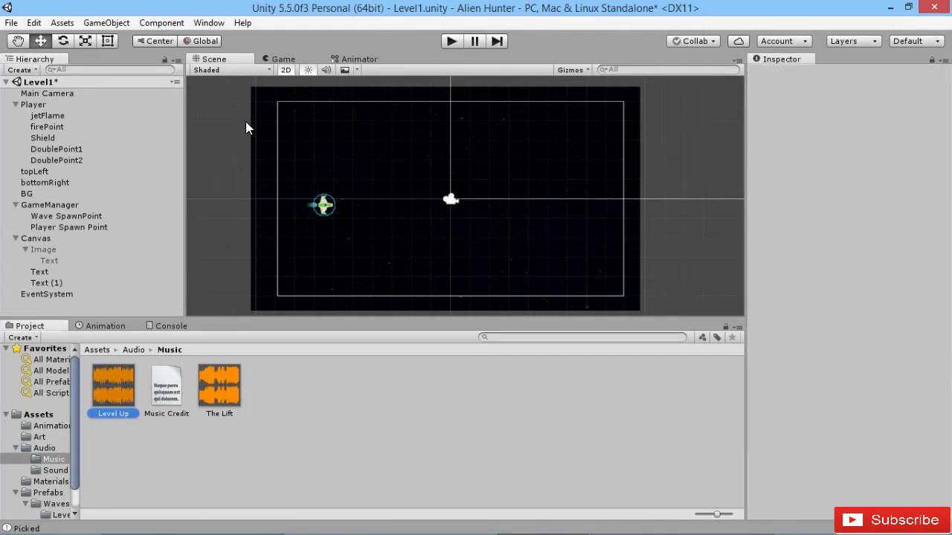
{"action": "left_click_drag", "start_coordinate": [246, 122], "coordinate": [246, 122]}
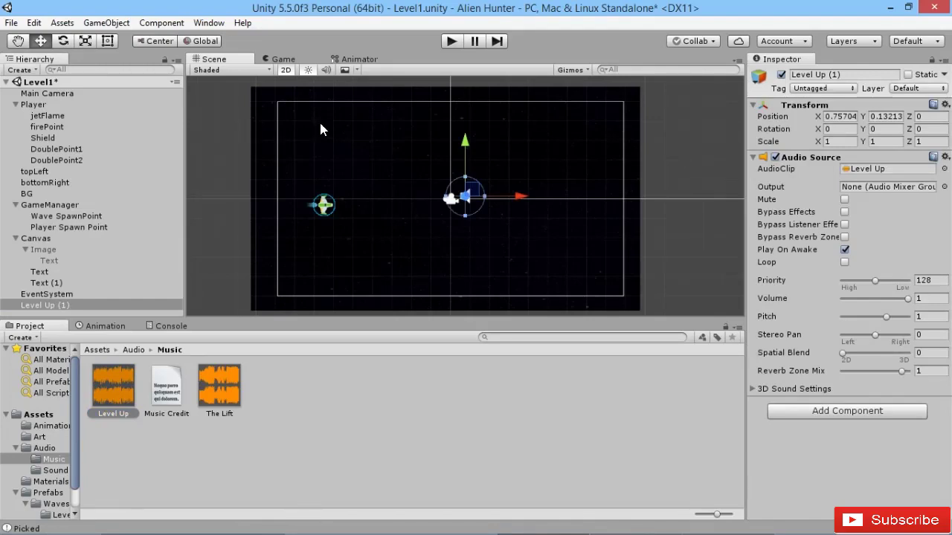
Play-test the level with Level Up as background music, flying and shooting through the enemy and asteroid waves, and stop the game.
{"action": "left_click", "coordinate": [450, 41]}
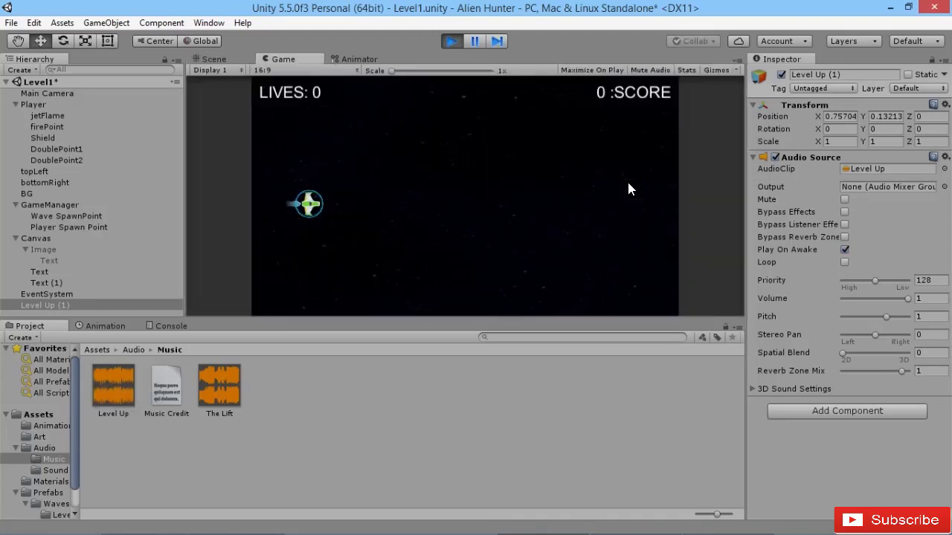
{"action": "key", "text": "Up"}
{"action": "key", "text": "Right"}
{"action": "key", "text": "Down"}
{"action": "key", "text": "Left"}
{"action": "key", "text": "space"}
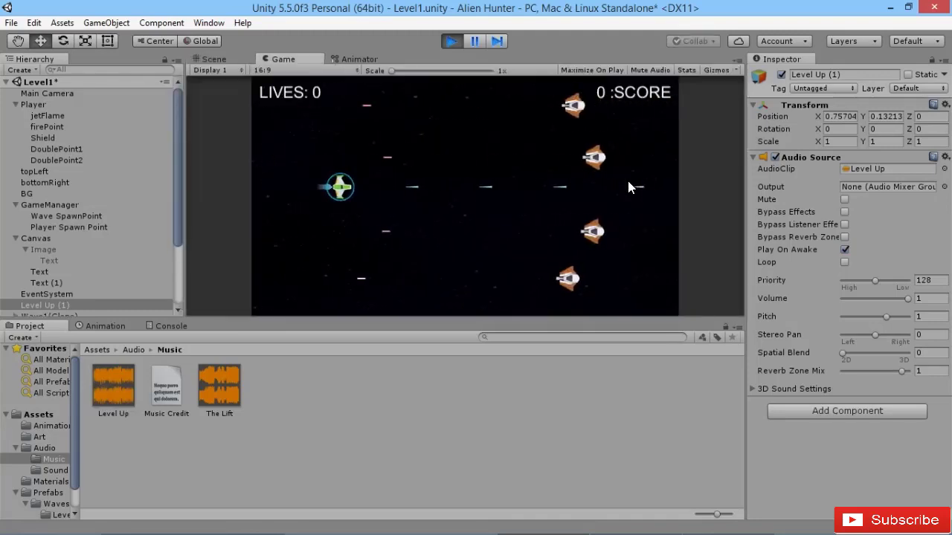
{"action": "key", "text": "Up"}
{"action": "key", "text": "Left"}
{"action": "key", "text": "Down"}
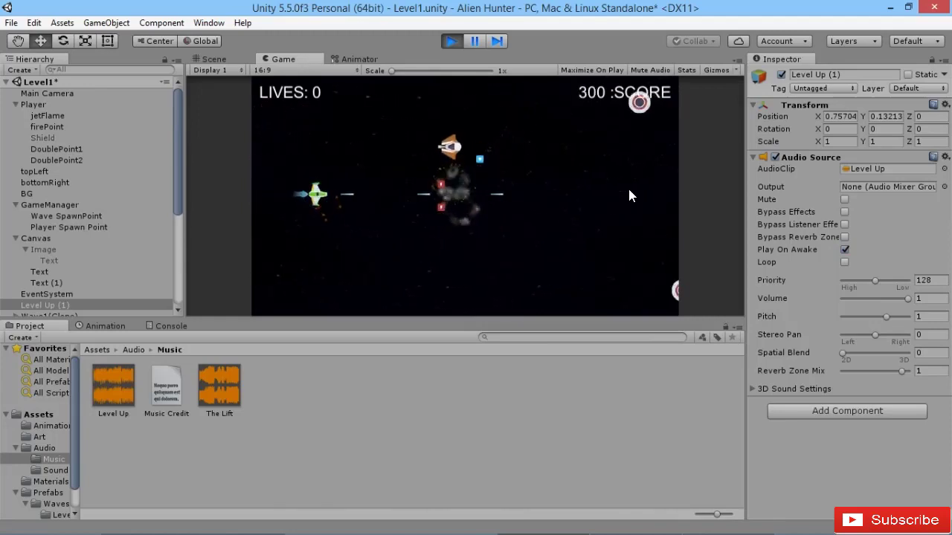
{"action": "key", "text": "Right"}
{"action": "key", "text": "Up"}
{"action": "key", "text": "Left"}
{"action": "key", "text": "Down"}
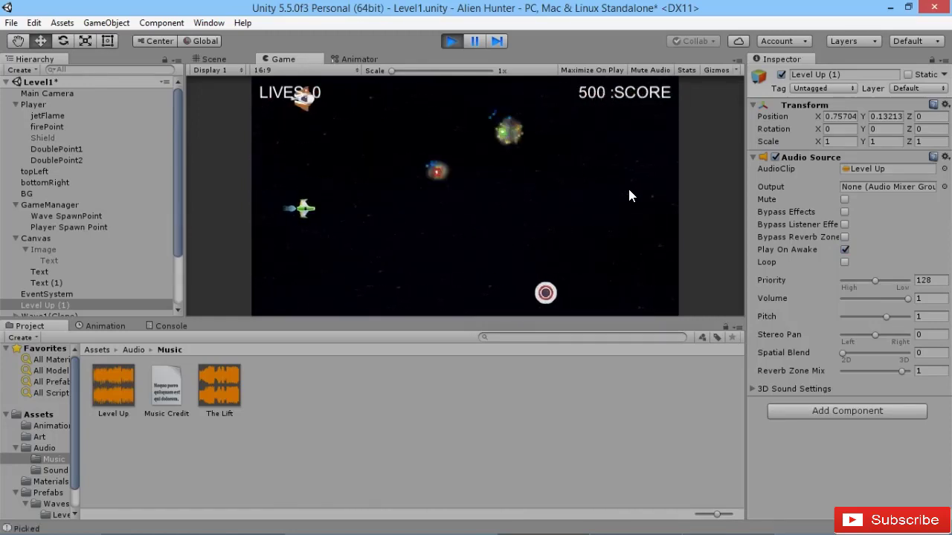
{"action": "key", "text": "Right"}
{"action": "key", "text": "Right"}
{"action": "key", "text": "space"}
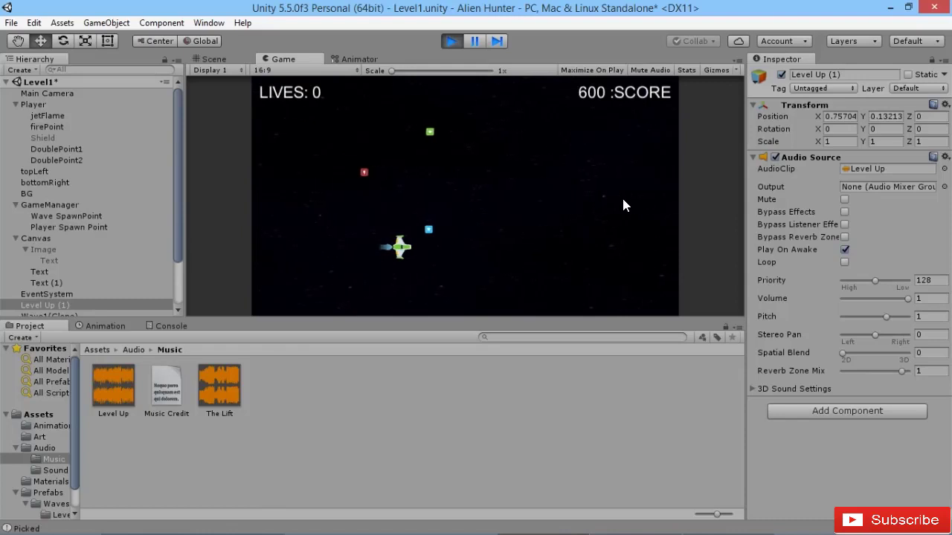
{"action": "key", "text": "Right"}
{"action": "key", "text": "Up"}
{"action": "key", "text": "Left"}
{"action": "key", "text": "Up"}
{"action": "key", "text": "Right"}
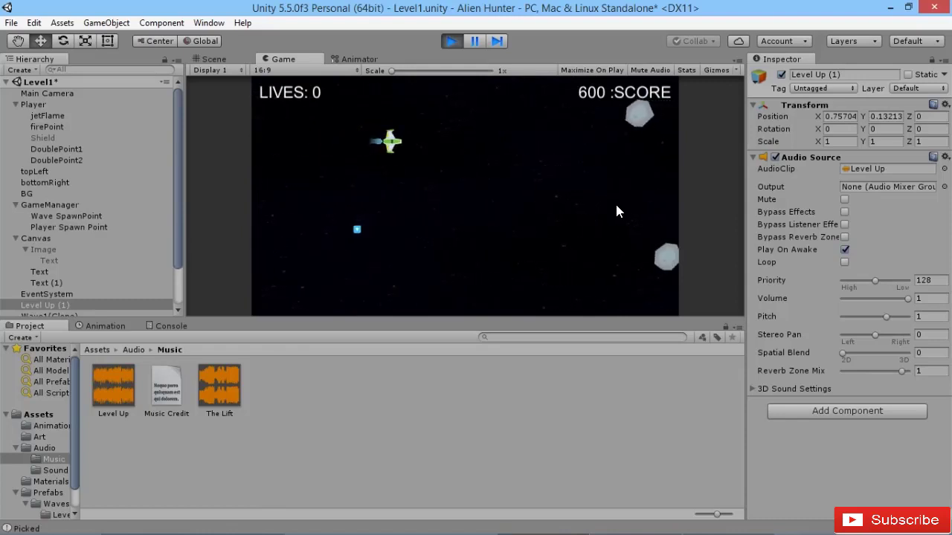
{"action": "key", "text": "Down"}
{"action": "key", "text": "Left"}
{"action": "key", "text": "Right"}
{"action": "key", "text": "Up"}
{"action": "key", "text": "space"}
{"action": "key", "text": "space"}
{"action": "key", "text": "space"}
{"action": "key", "text": "Up"}
{"action": "key", "text": "space"}
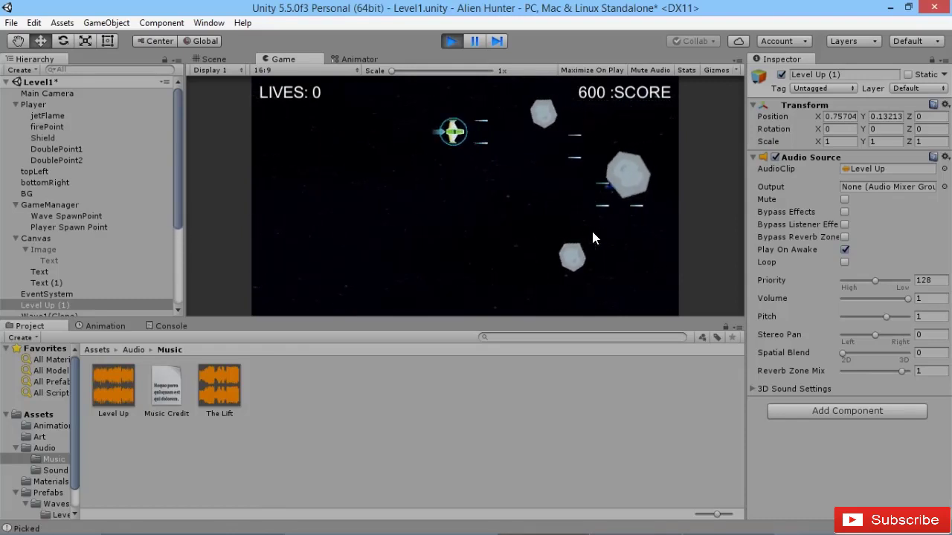
{"action": "key", "text": "Left"}
{"action": "key", "text": "Down"}
{"action": "key", "text": "Down"}
{"action": "key", "text": "space"}
{"action": "key", "text": "space"}
{"action": "key", "text": "space"}
{"action": "key", "text": "space"}
{"action": "key", "text": "space"}
{"action": "key", "text": "space"}
{"action": "key", "text": "Up"}
{"action": "key", "text": "Left"}
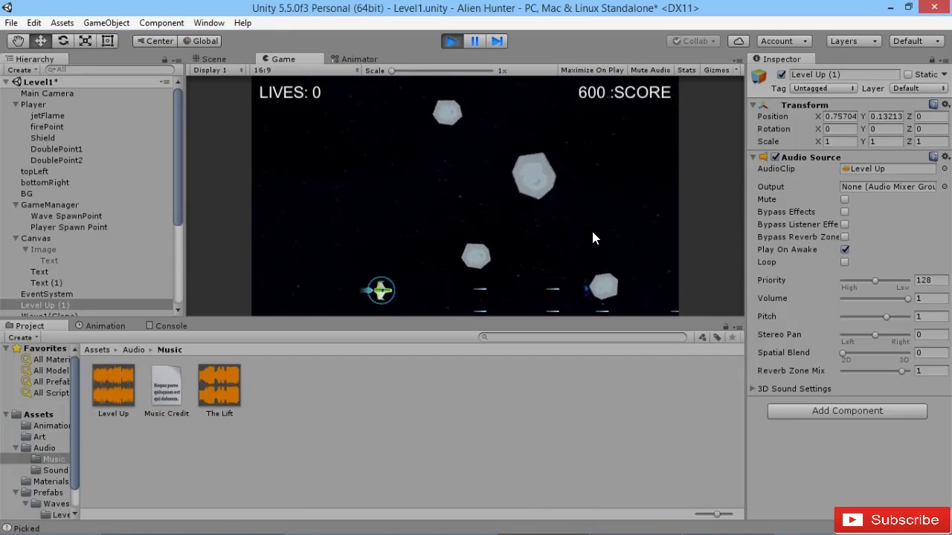
{"action": "key", "text": "space"}
{"action": "key", "text": "space"}
{"action": "key", "text": "Right"}
{"action": "key", "text": "space"}
{"action": "key", "text": "space"}
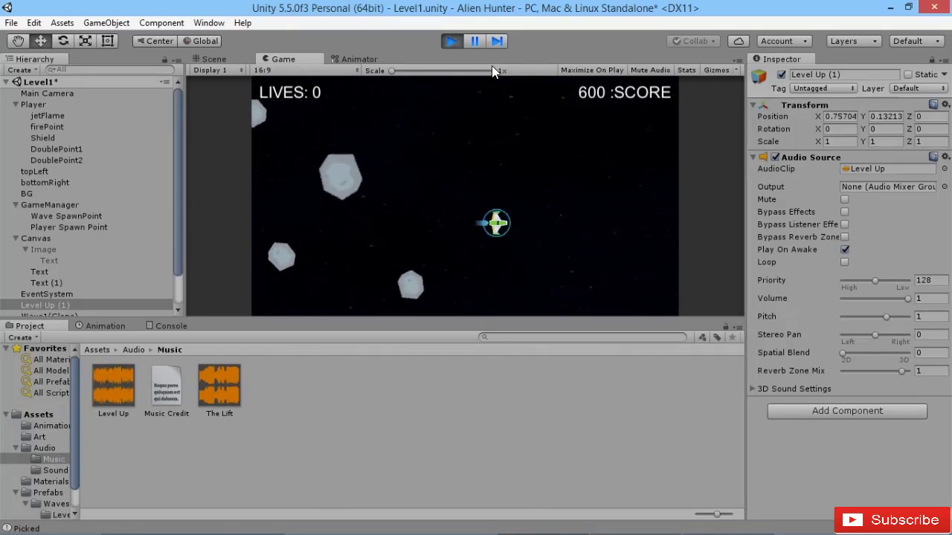
{"action": "left_click", "coordinate": [453, 42]}
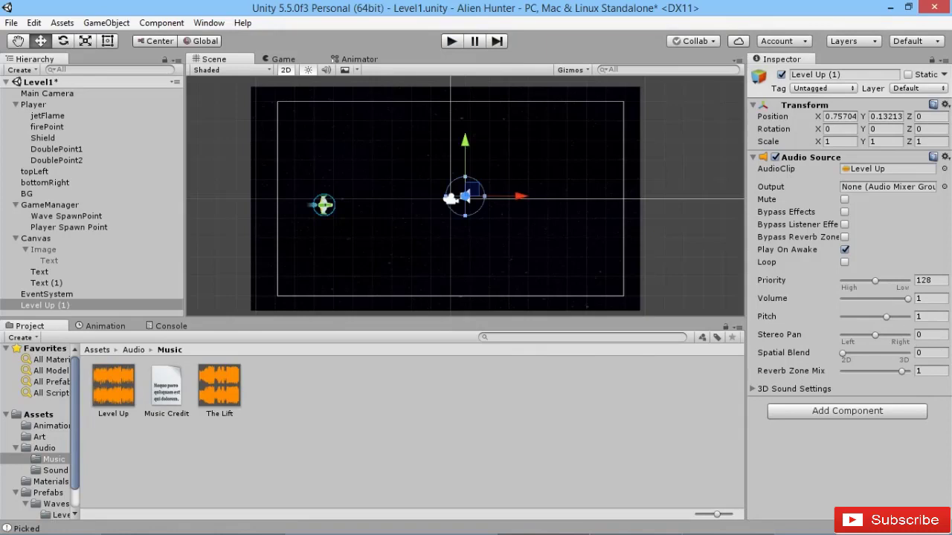
Lower the Level Up audio source's volume to 0.48 and delete that audio source from the scene.
{"action": "left_click_drag", "start_coordinate": [906, 298], "coordinate": [874, 299]}
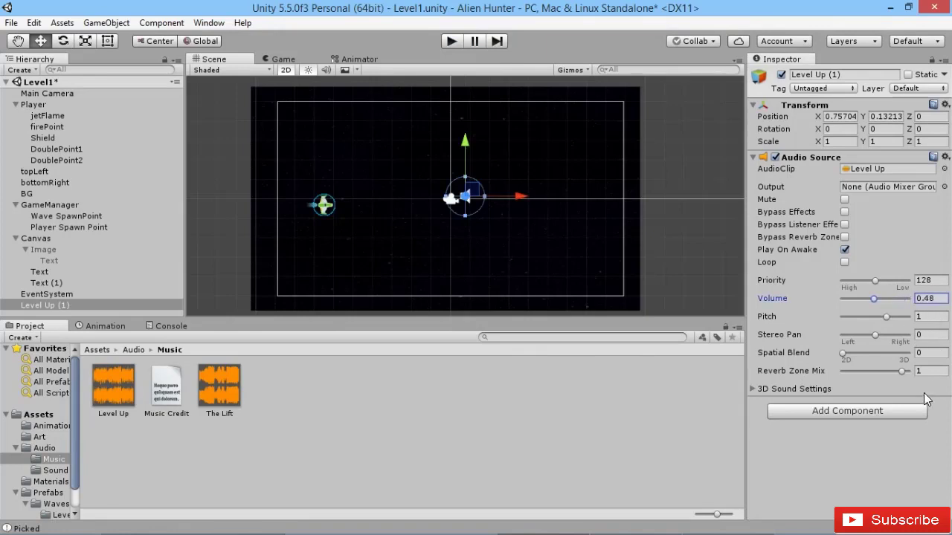
{"action": "left_click", "coordinate": [65, 305]}
{"action": "key", "text": "Delete"}
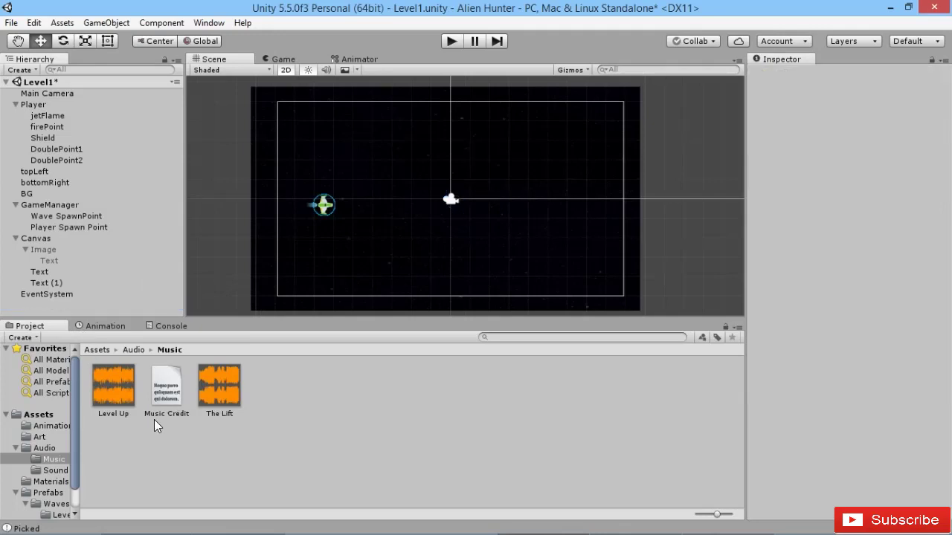
Add The Lift music track to the scene again as an audio source, set its volume to 0.54 and deselect it.
{"action": "left_click_drag", "start_coordinate": [219, 385], "coordinate": [213, 234]}
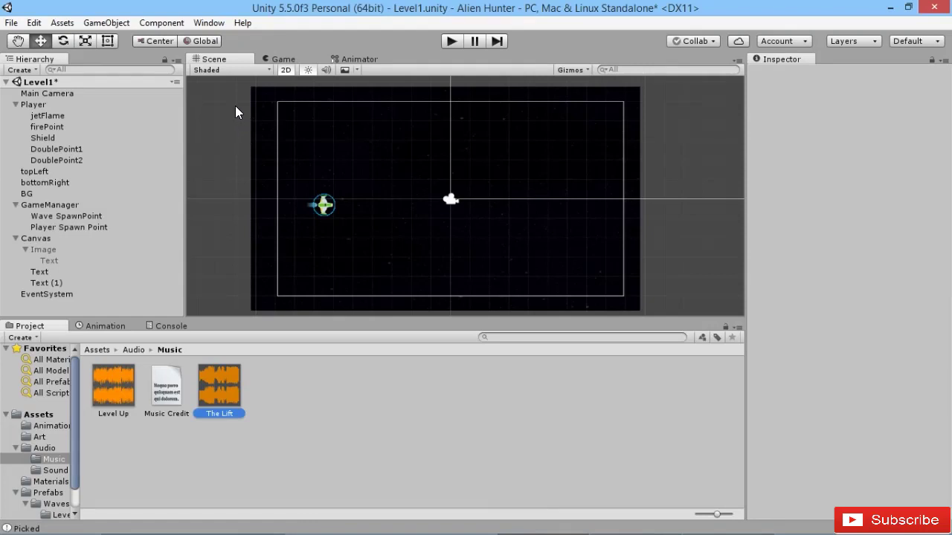
{"action": "left_click_drag", "start_coordinate": [234, 101], "coordinate": [234, 105]}
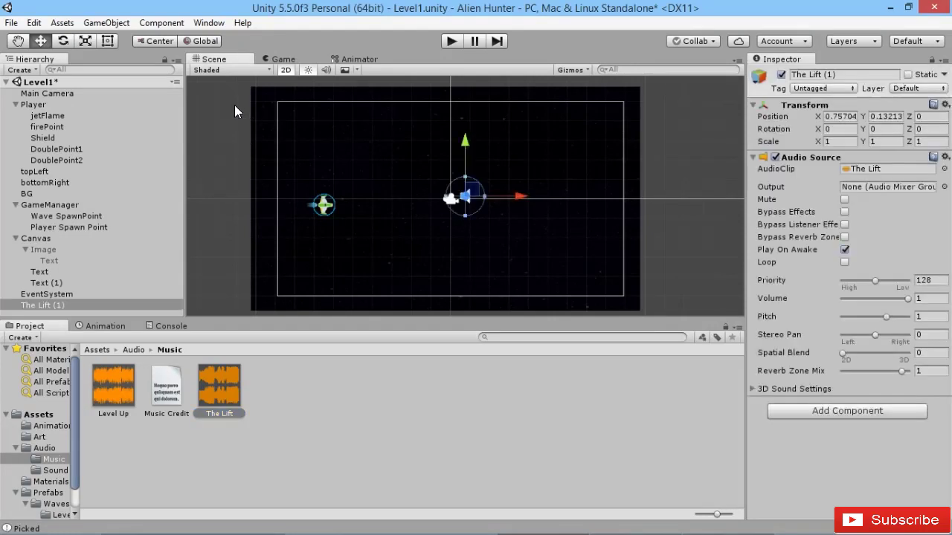
{"action": "left_click_drag", "start_coordinate": [907, 299], "coordinate": [877, 298]}
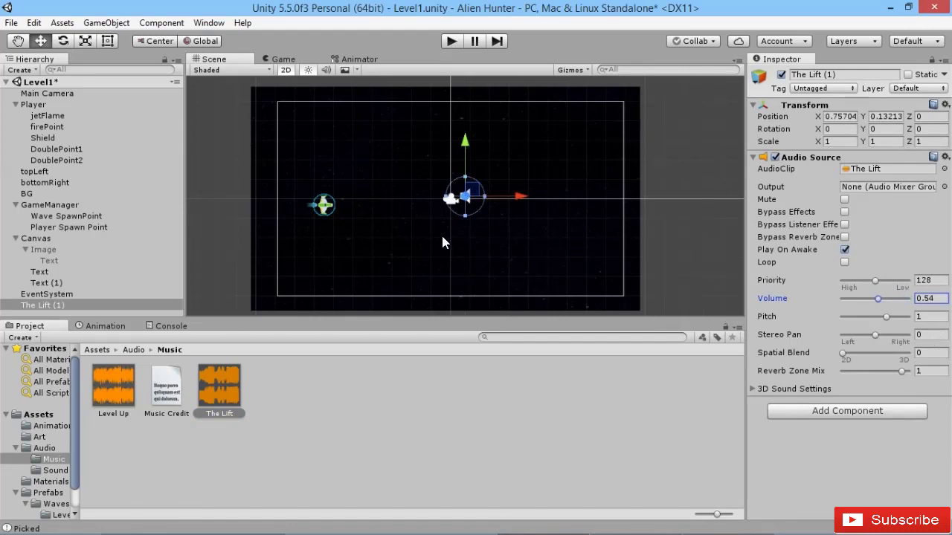
{"action": "left_click", "coordinate": [356, 467]}
Examine the imported clips in the Sound Effects folder, including Enemy_Laser, Explosion, the laser impact and Player_Laser.
{"action": "left_click", "coordinate": [134, 349]}
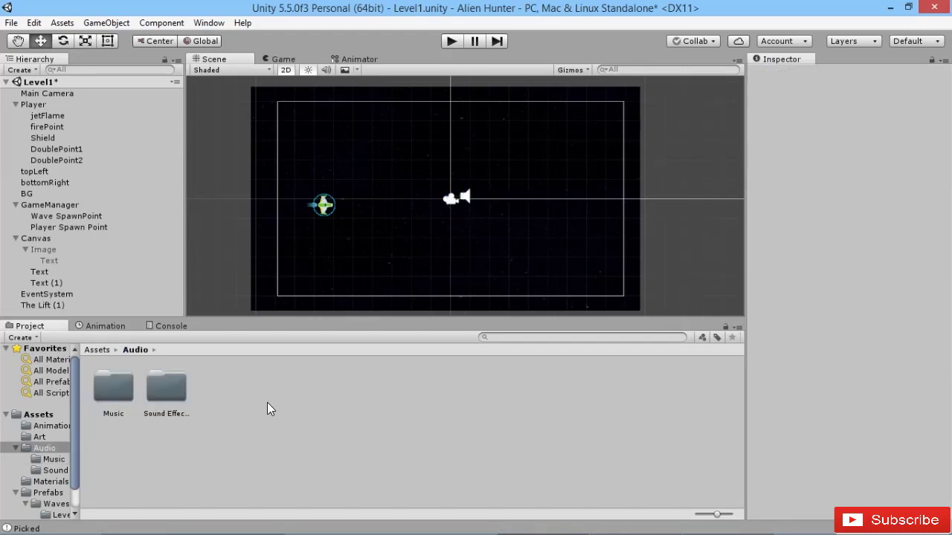
{"action": "double_click", "coordinate": [189, 415]}
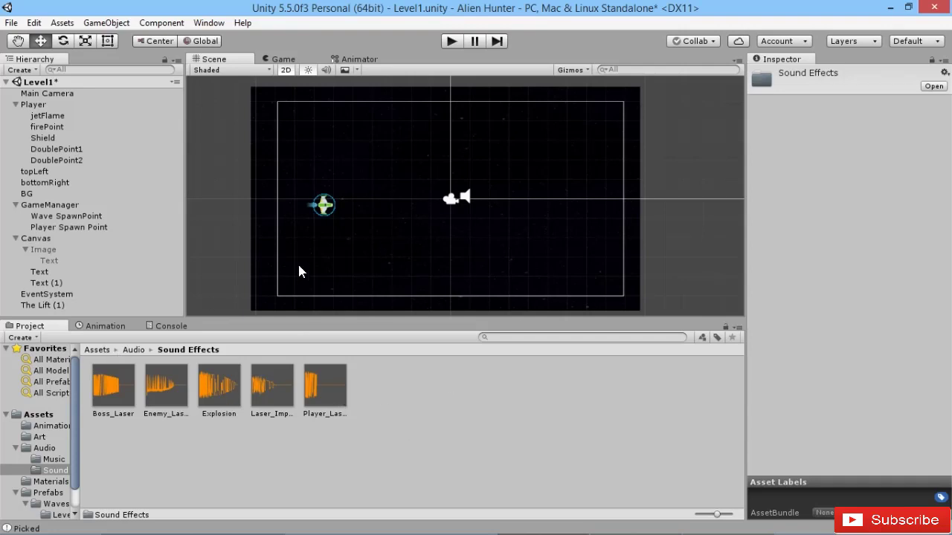
{"action": "left_click", "coordinate": [188, 418]}
{"action": "left_click", "coordinate": [238, 419]}
{"action": "left_click", "coordinate": [283, 419]}
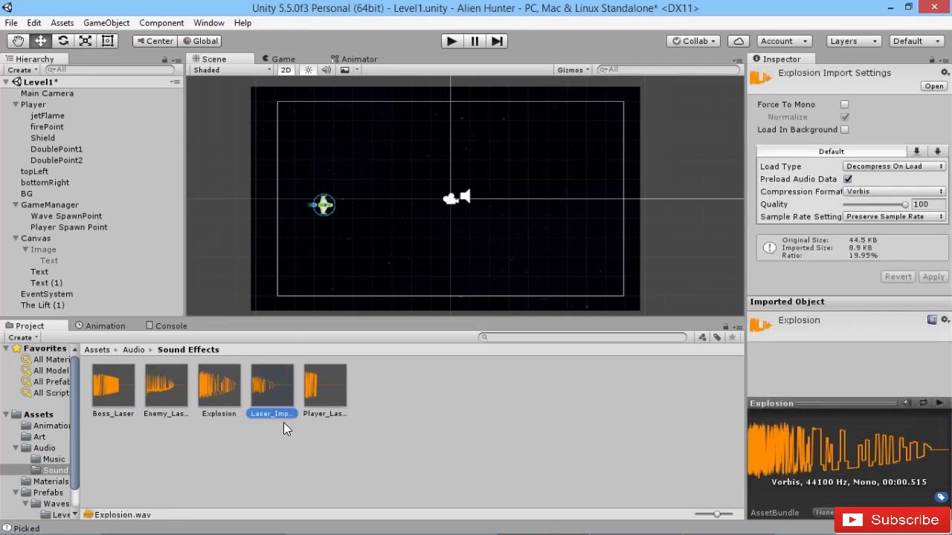
{"action": "key", "text": "Left"}
{"action": "key", "text": "Left"}
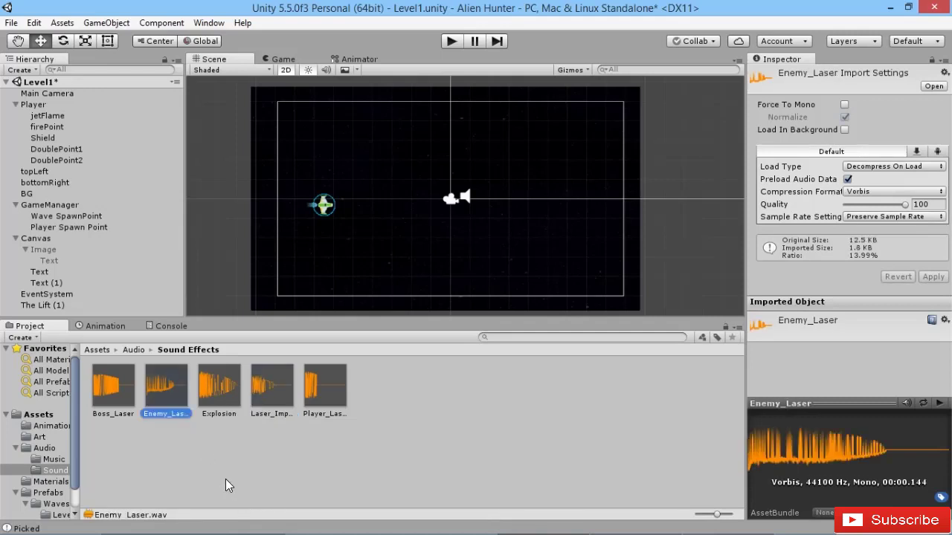
{"action": "key", "text": "Right"}
{"action": "key", "text": "Right"}
{"action": "key", "text": "Right"}
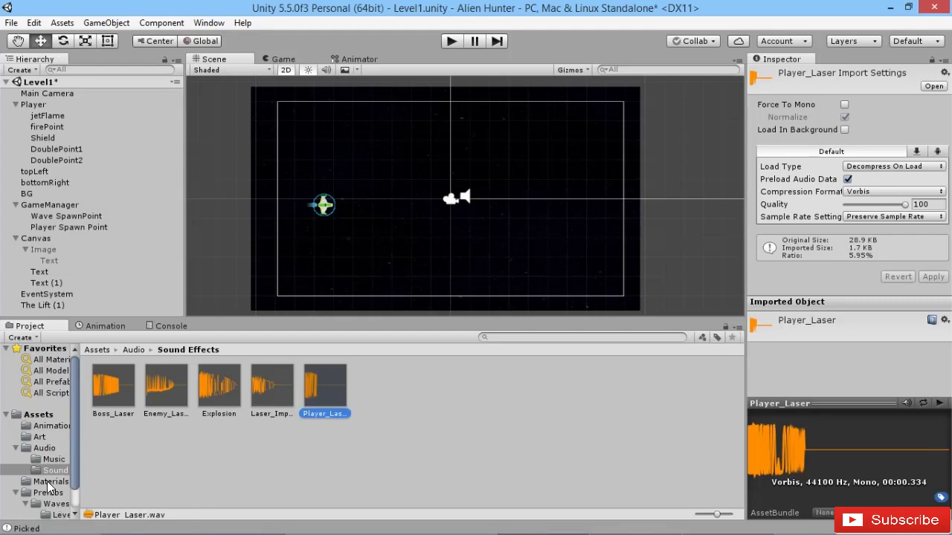
Add the Player_Laser sound effect to the PlayerLaser prefab as an audio source that plays on awake.
{"action": "left_click", "coordinate": [45, 449]}
{"action": "left_click", "coordinate": [48, 493]}
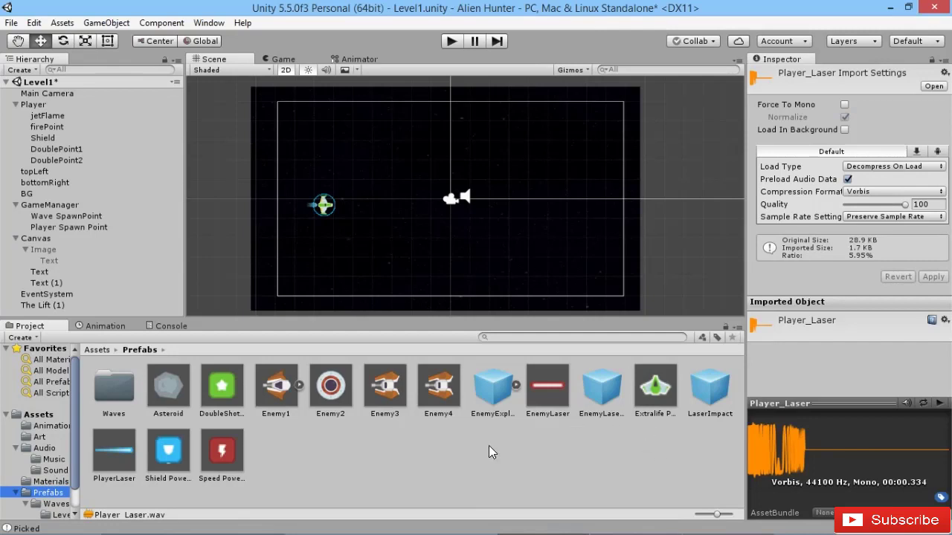
{"action": "left_click", "coordinate": [119, 483]}
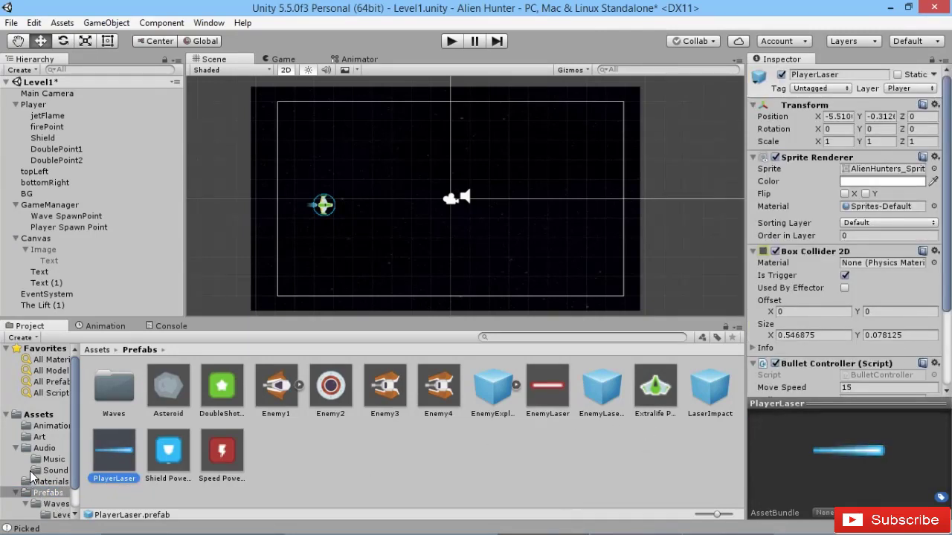
{"action": "left_click", "coordinate": [39, 437]}
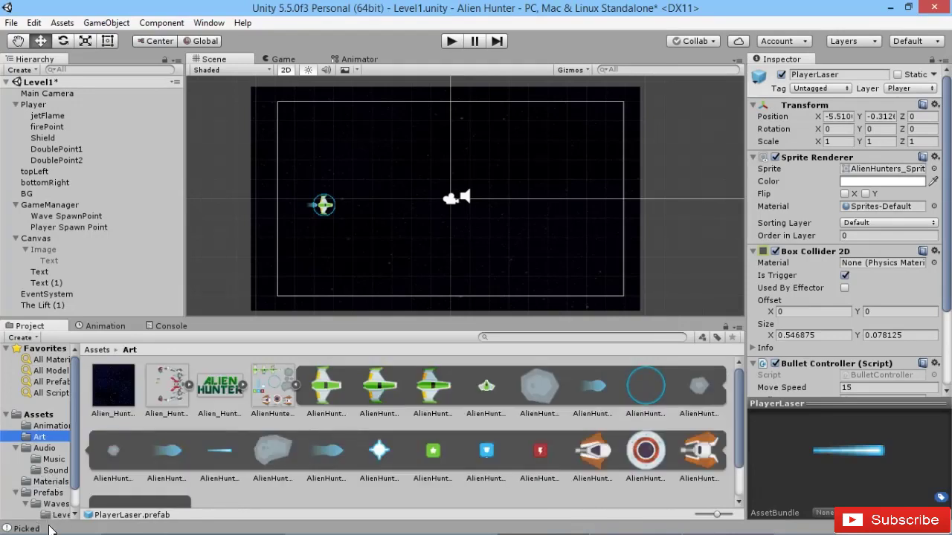
{"action": "left_click", "coordinate": [56, 471]}
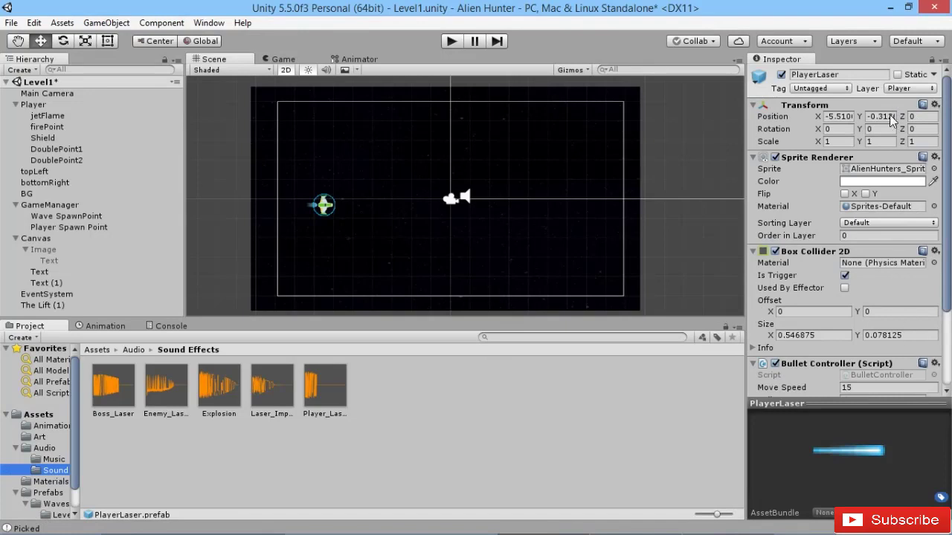
{"action": "scroll", "coordinate": [862, 283], "scroll_direction": "down", "scroll_amount": 3}
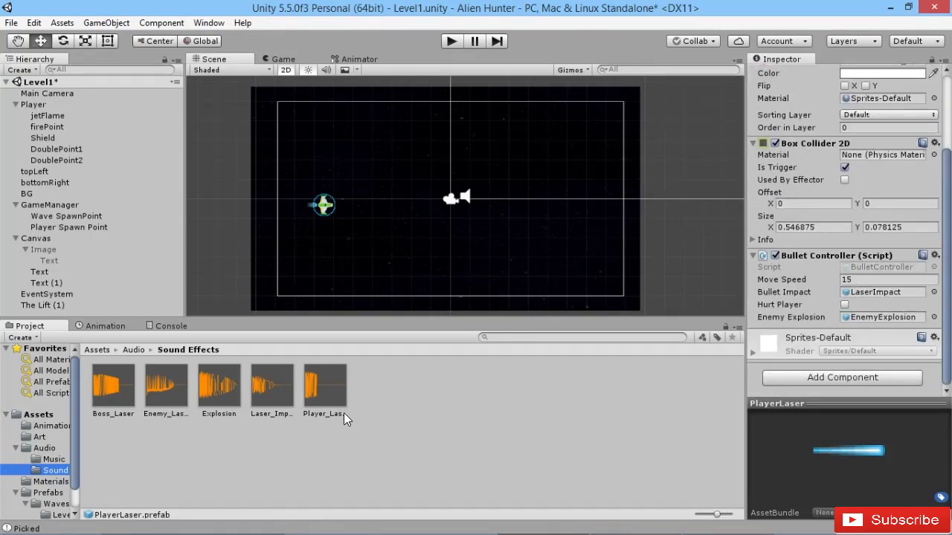
{"action": "left_click_drag", "start_coordinate": [341, 410], "coordinate": [880, 419]}
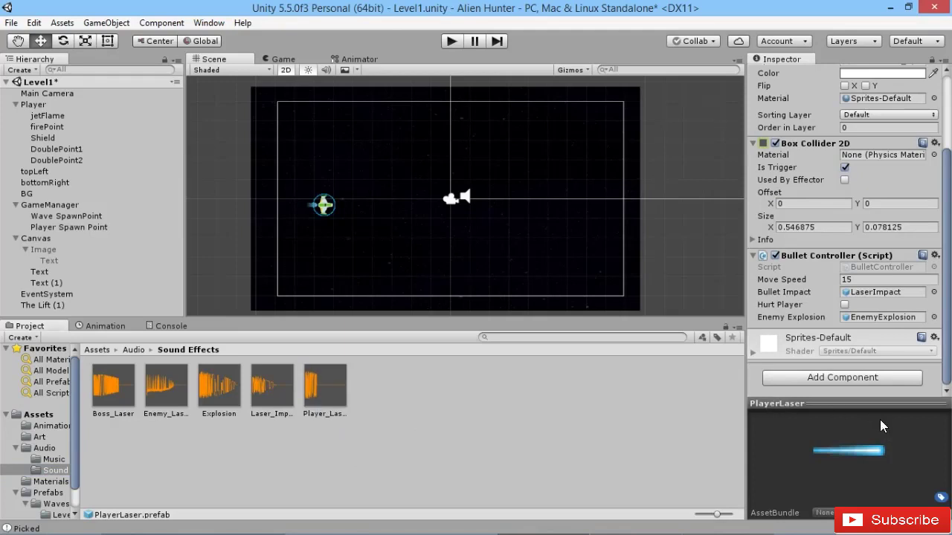
{"action": "scroll", "coordinate": [859, 378], "scroll_direction": "down", "scroll_amount": 5}
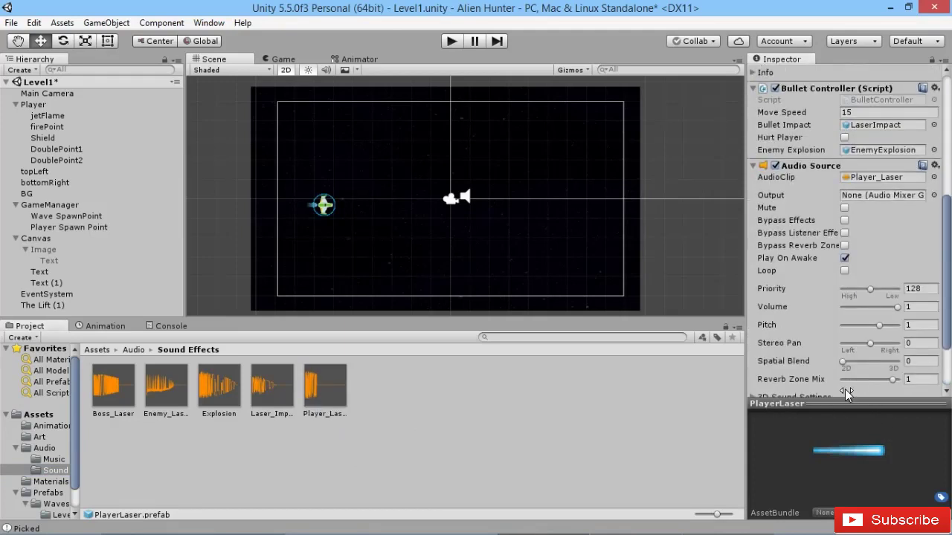